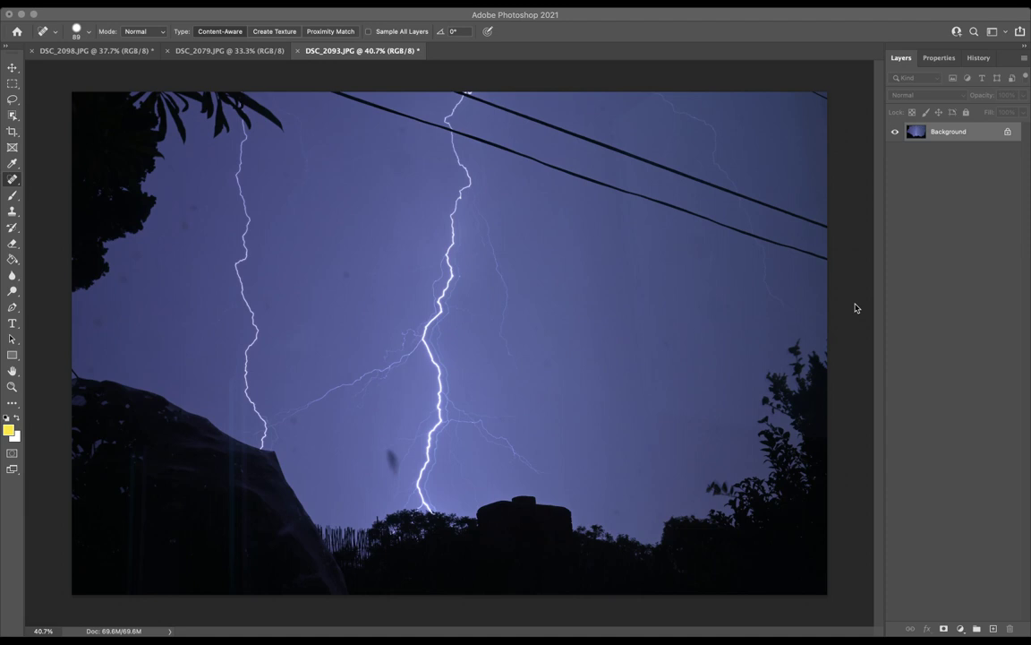
Step: Compare the DSC_2079, DSC_2098 and DSC_2093 photos, ending on DSC_2093.JPG
click(224, 51)
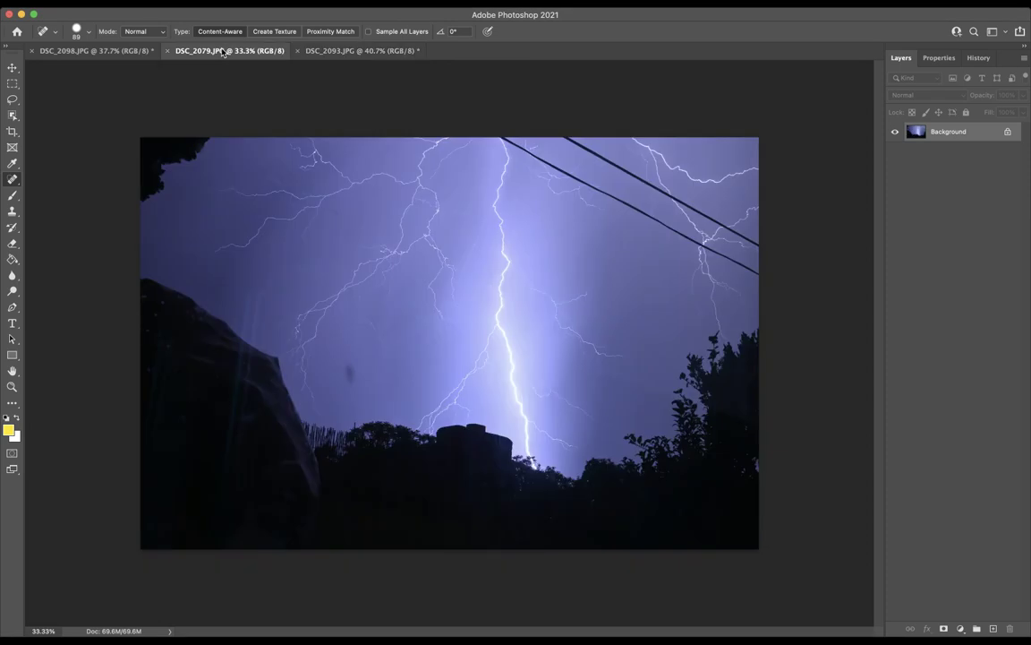
click(93, 53)
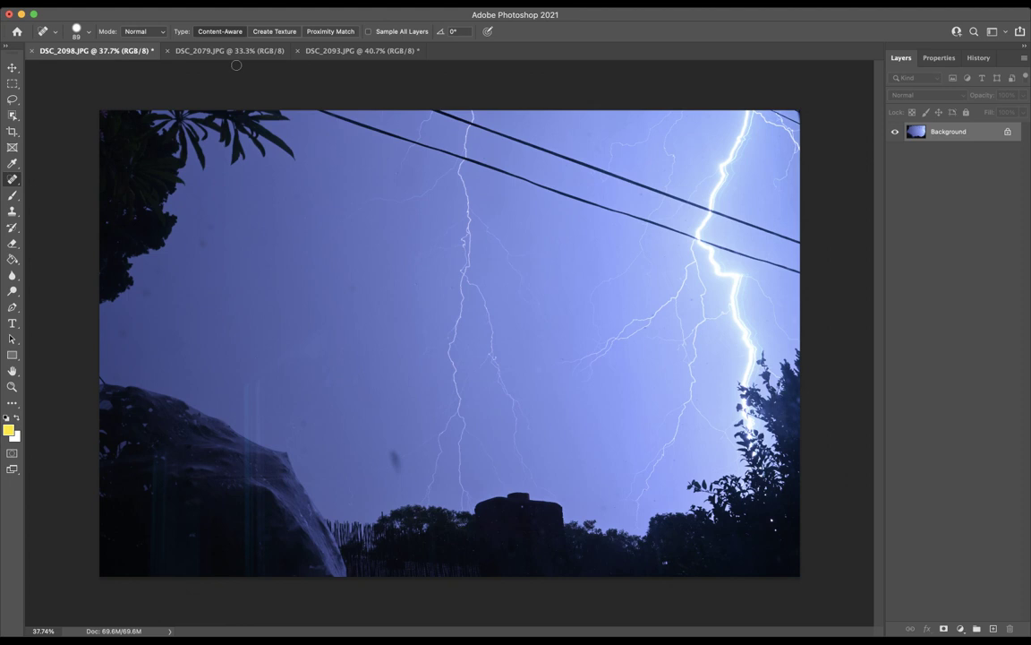
click(213, 52)
click(338, 53)
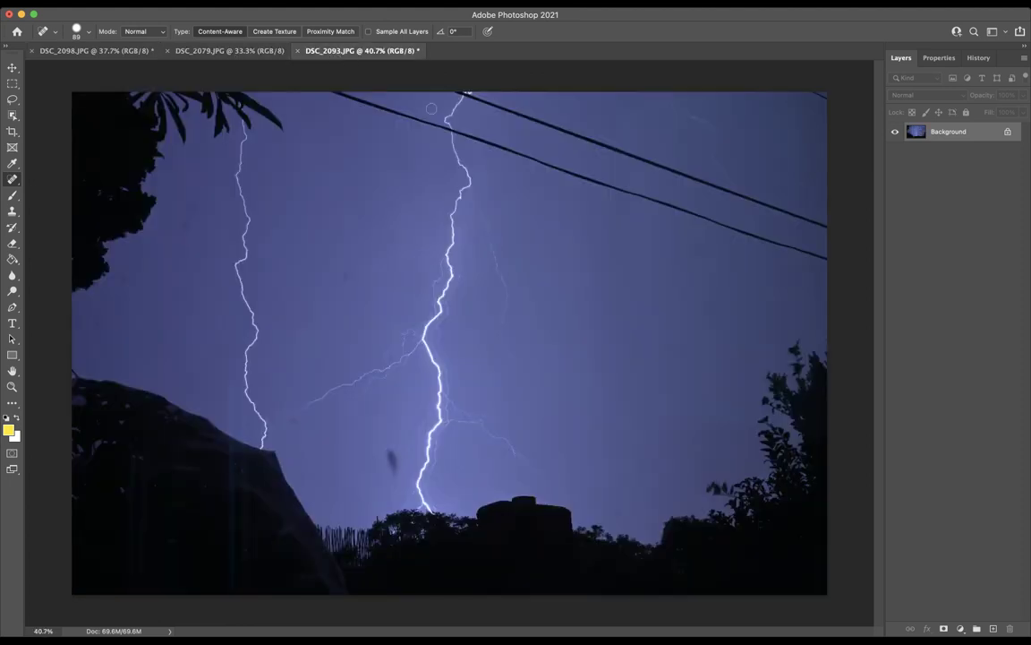
click(99, 54)
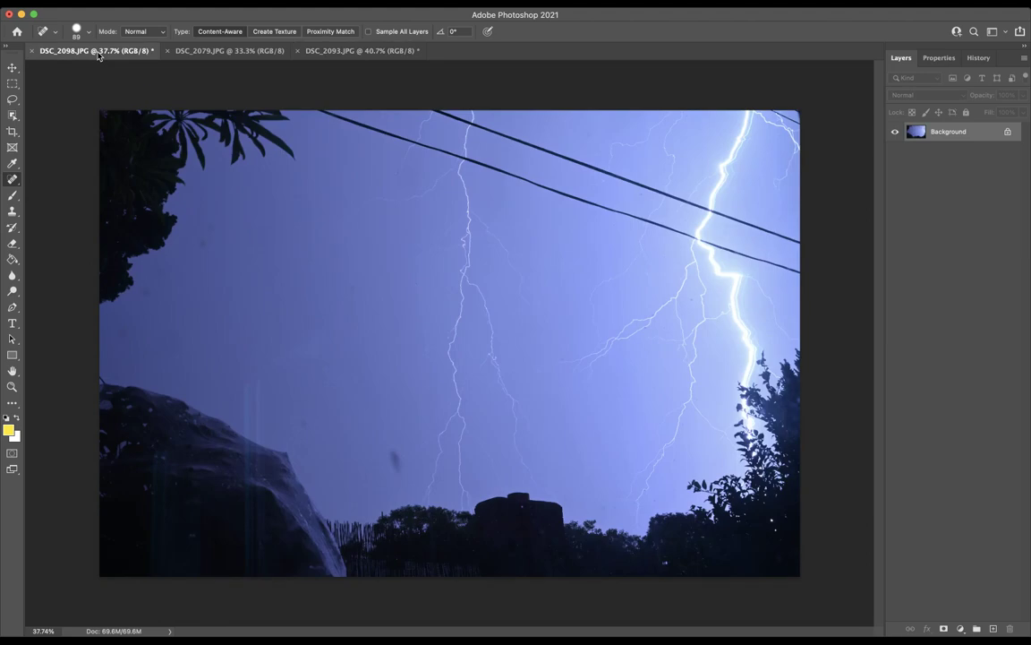
click(224, 52)
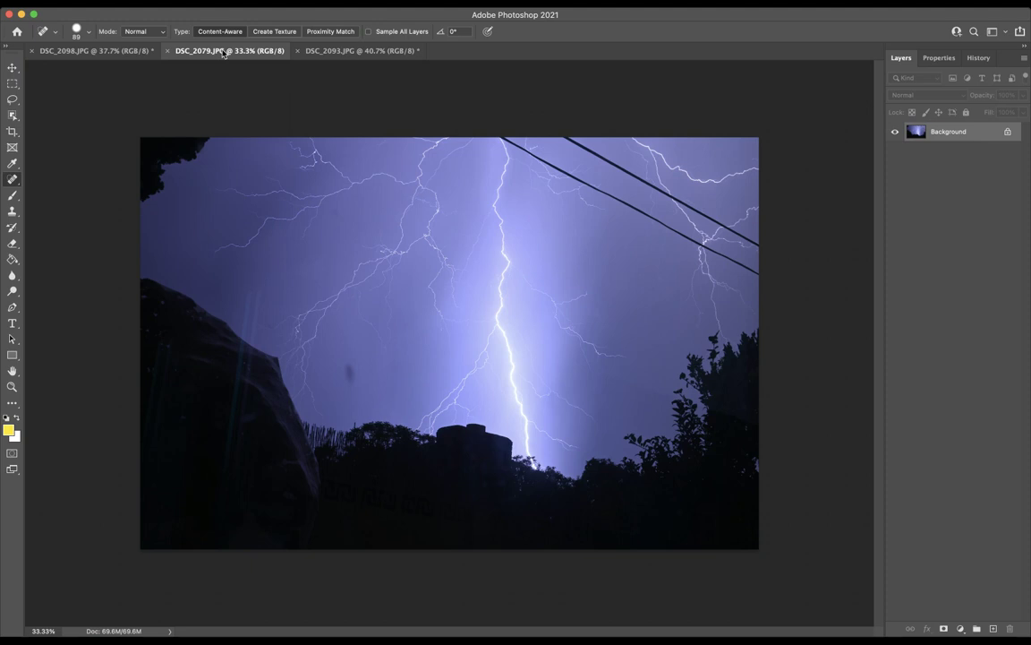
click(317, 58)
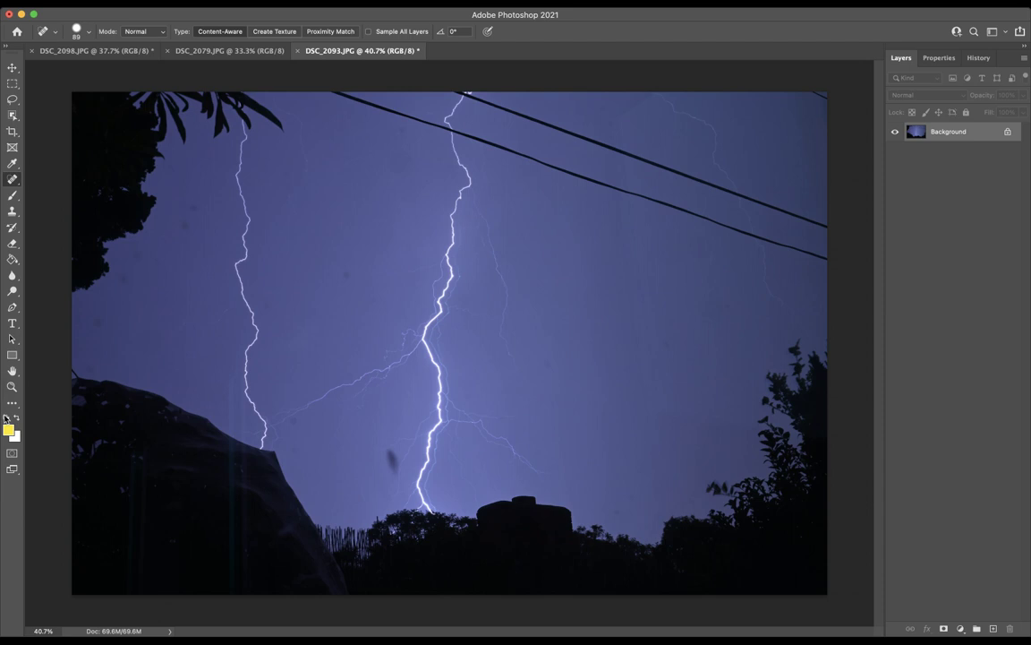
Step: Zoom to 100% on the wires above the bolt's top and pick the Content-Aware Spot Healing Brush
click(12, 387)
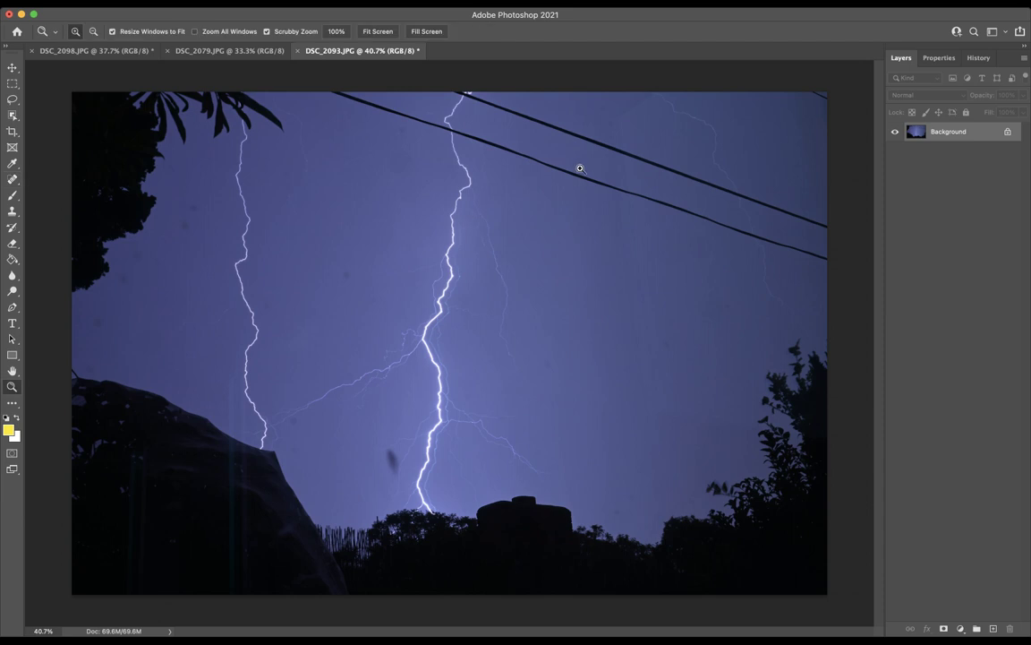
click(519, 150)
click(515, 150)
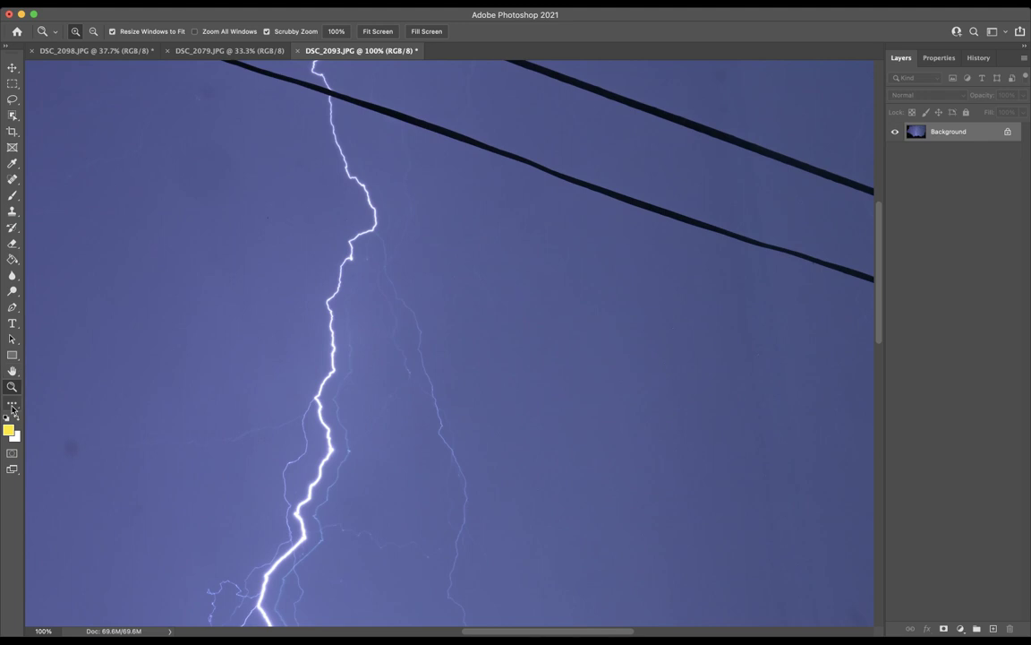
click(12, 372)
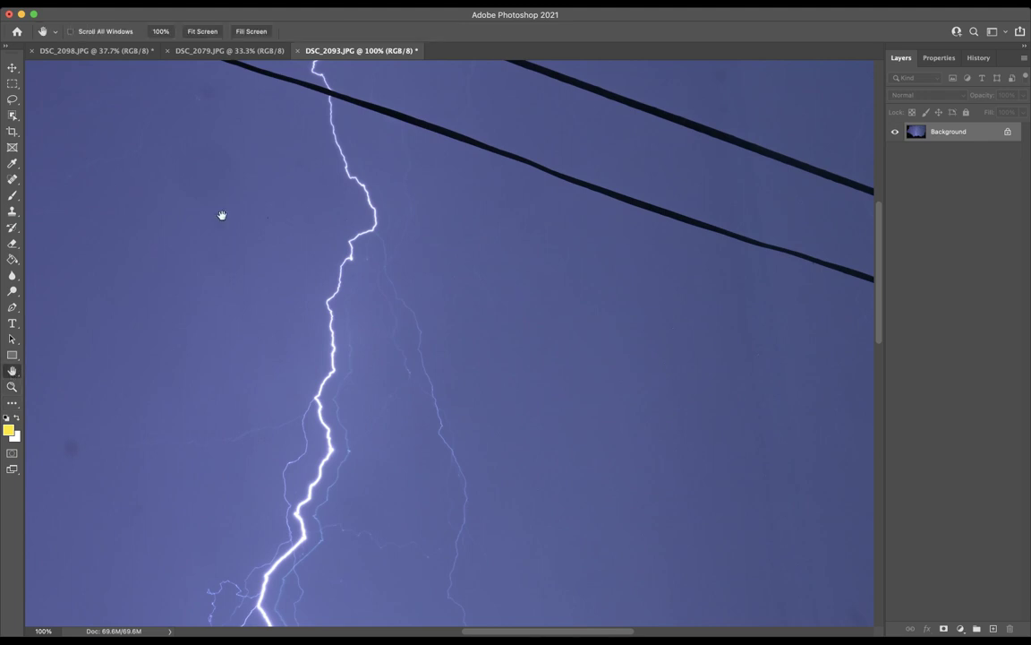
drag(405, 116, 527, 309)
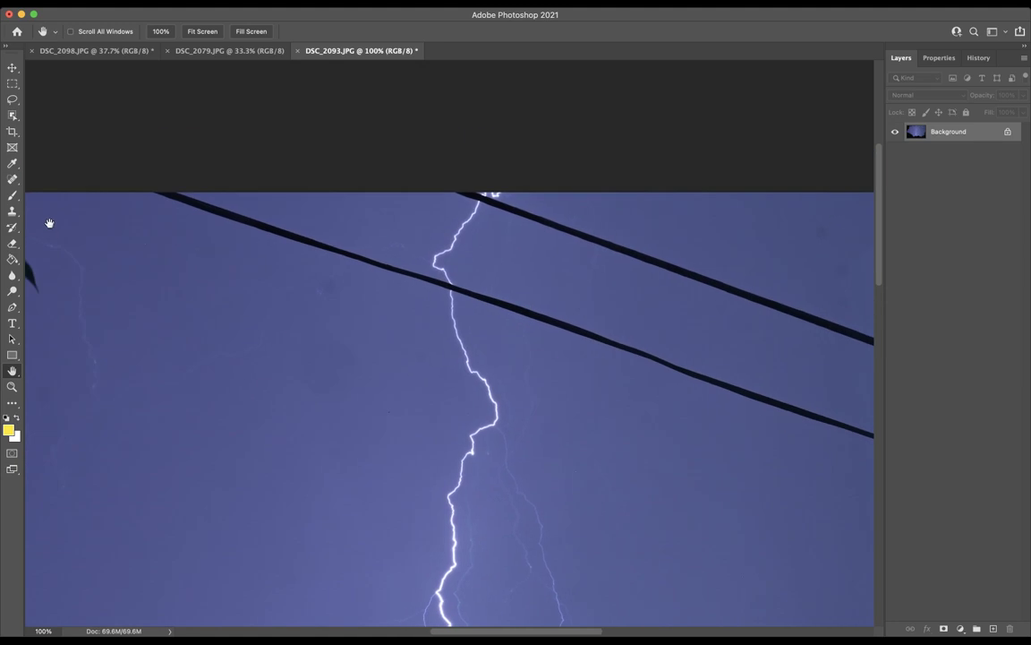
click(13, 180)
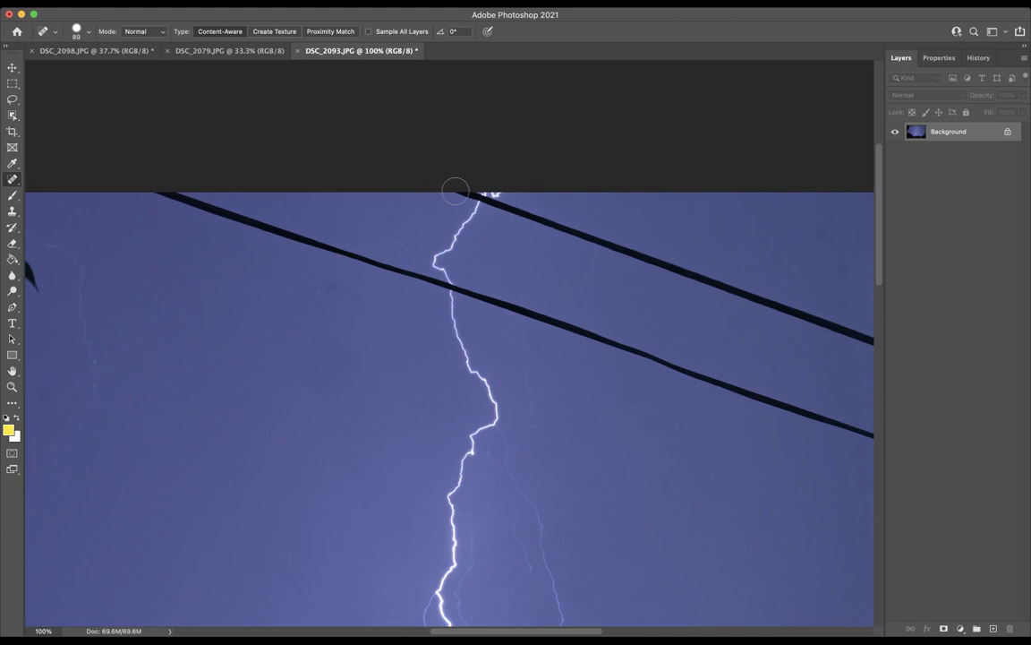
Step: Spot-heal the upper wire's left section across the bolt, then switch to the Clone Stamp
drag(458, 191, 627, 250)
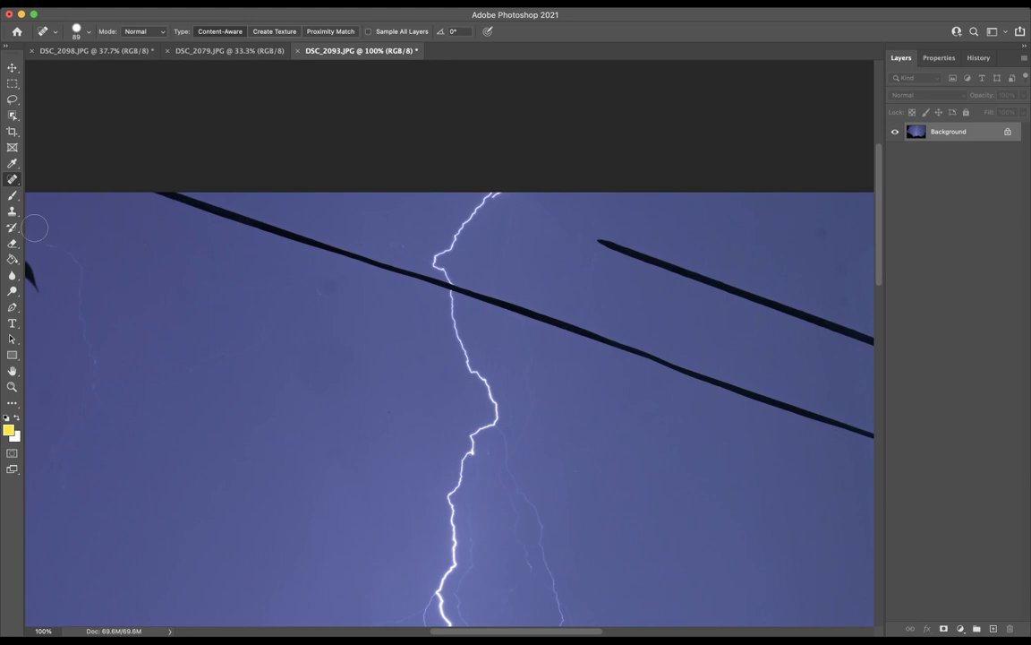
click(13, 211)
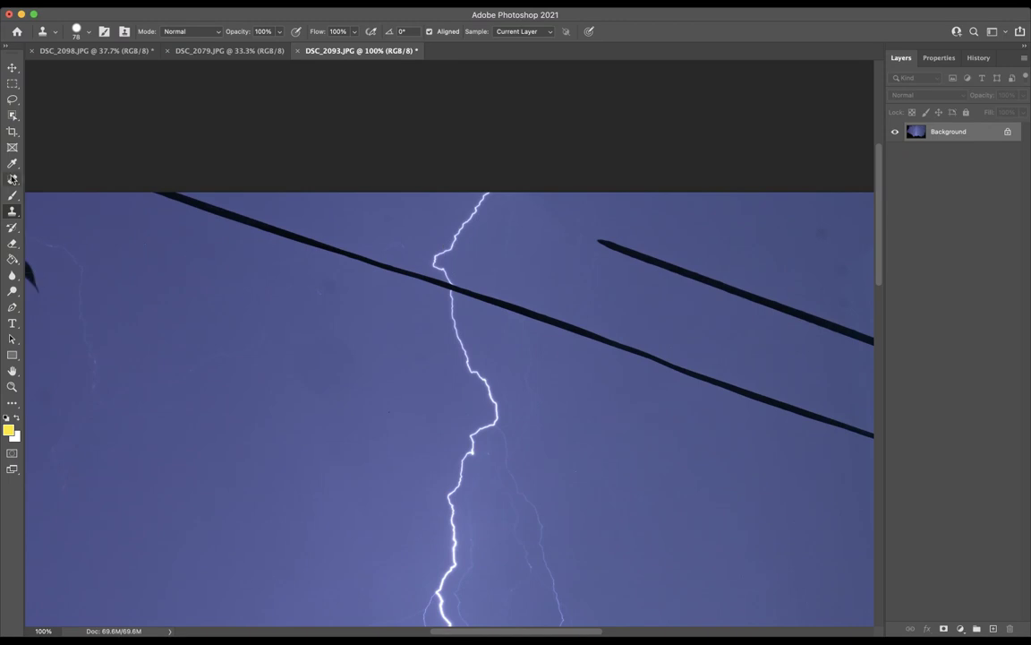
Step: Return to the Content-Aware Spot Healing Brush at size 89, ready to pan
click(13, 179)
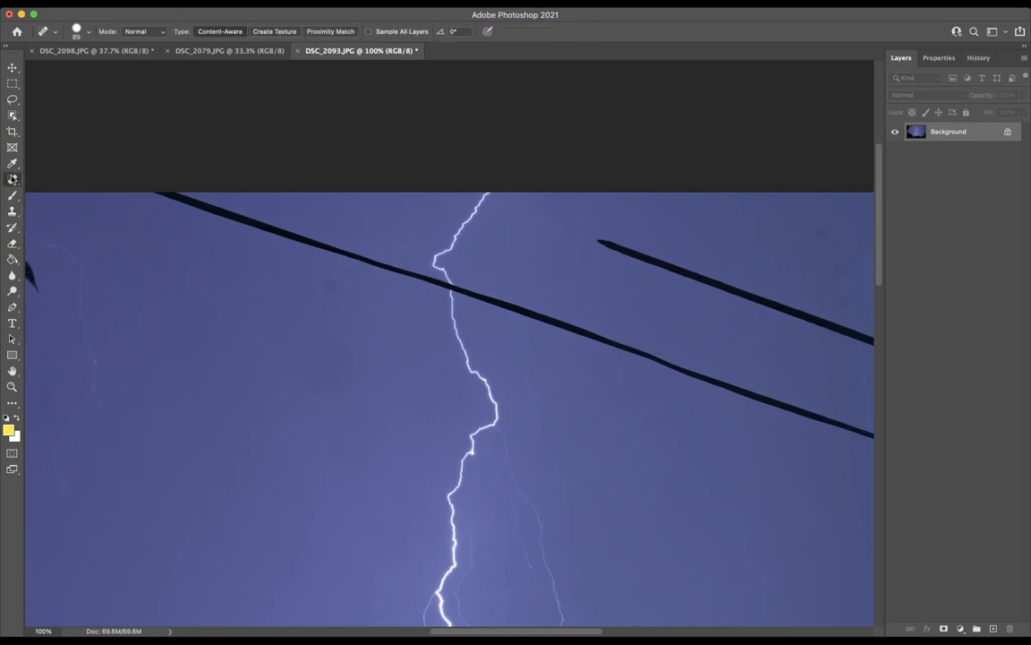
click(13, 372)
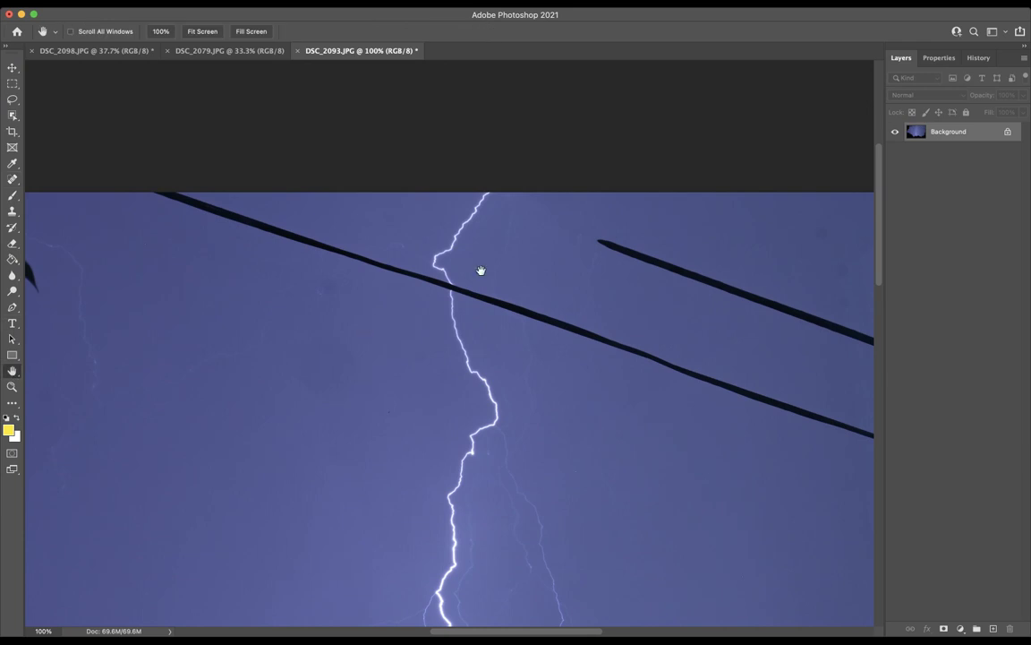
click(12, 177)
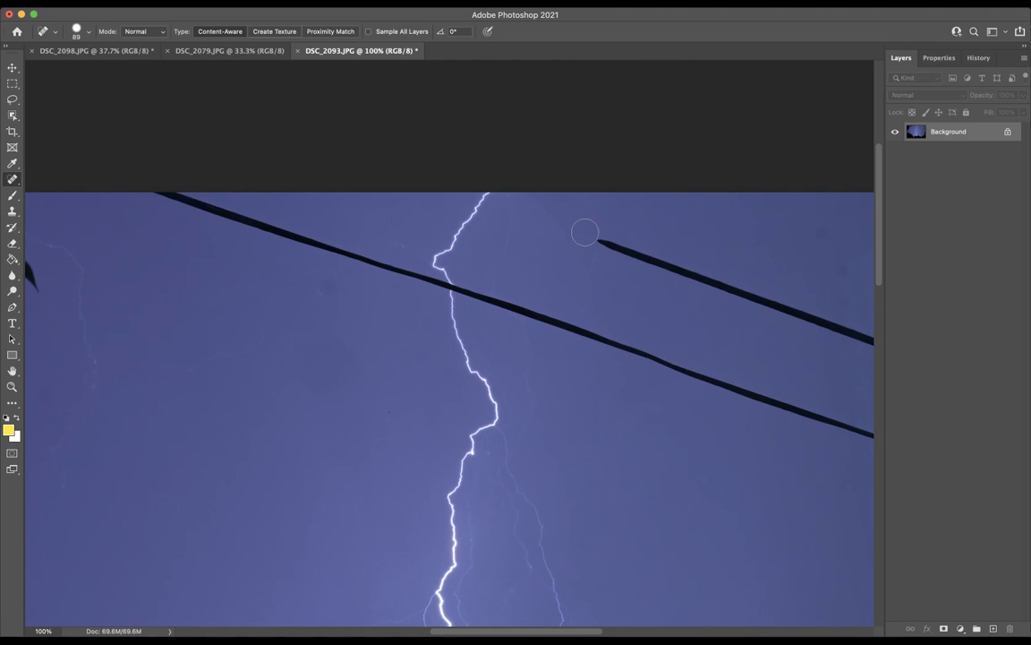
key(space)
Step: Pan along the upper wire and heal away its left end in several strokes
drag(585, 232, 362, 203)
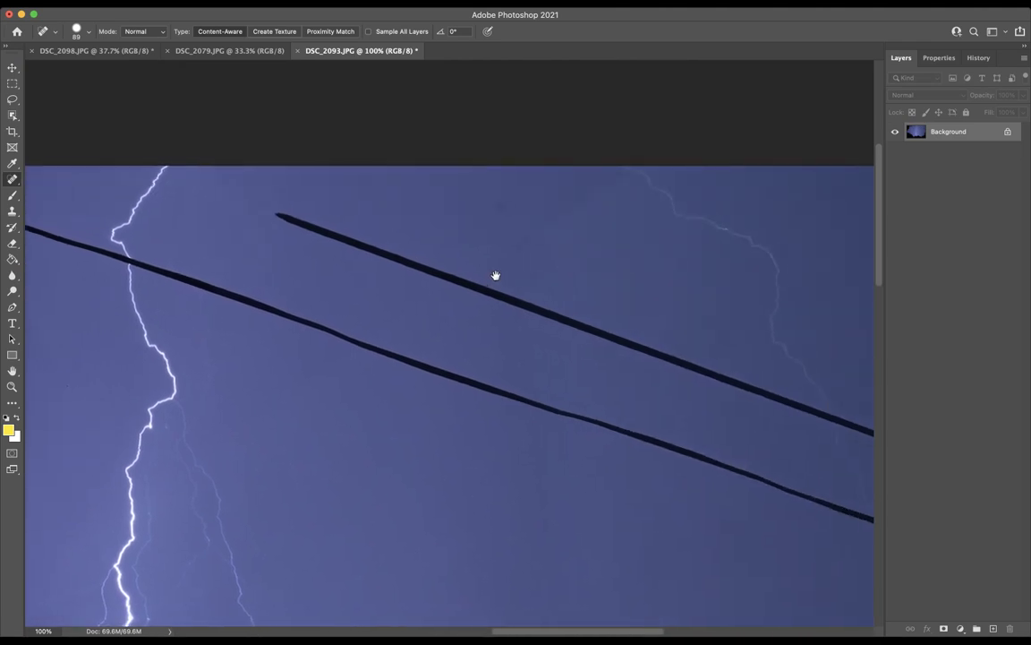
drag(496, 275, 502, 200)
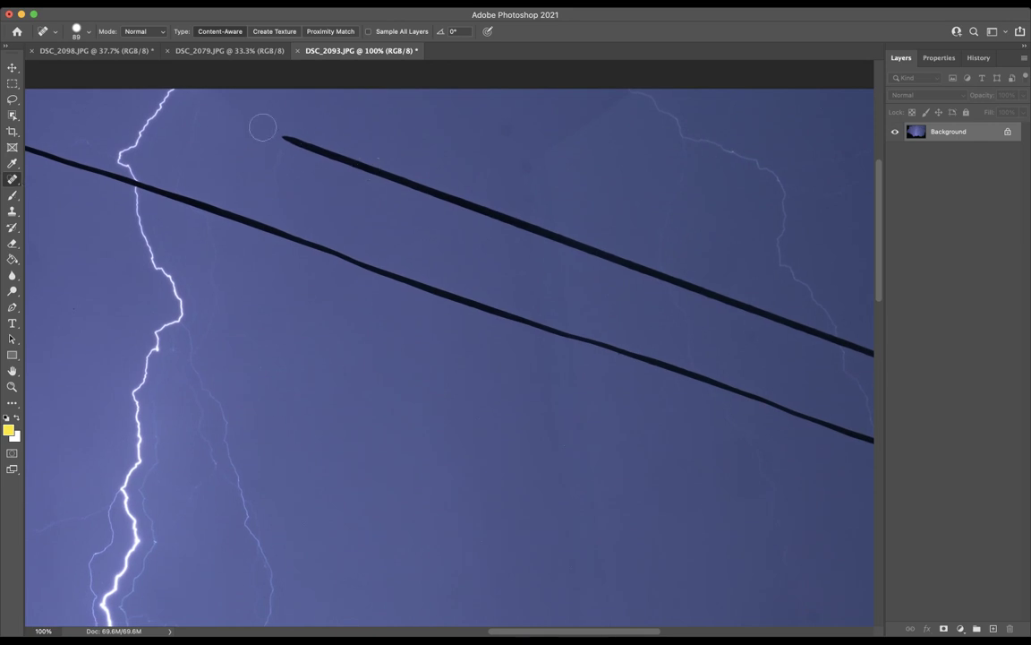
drag(285, 137, 498, 216)
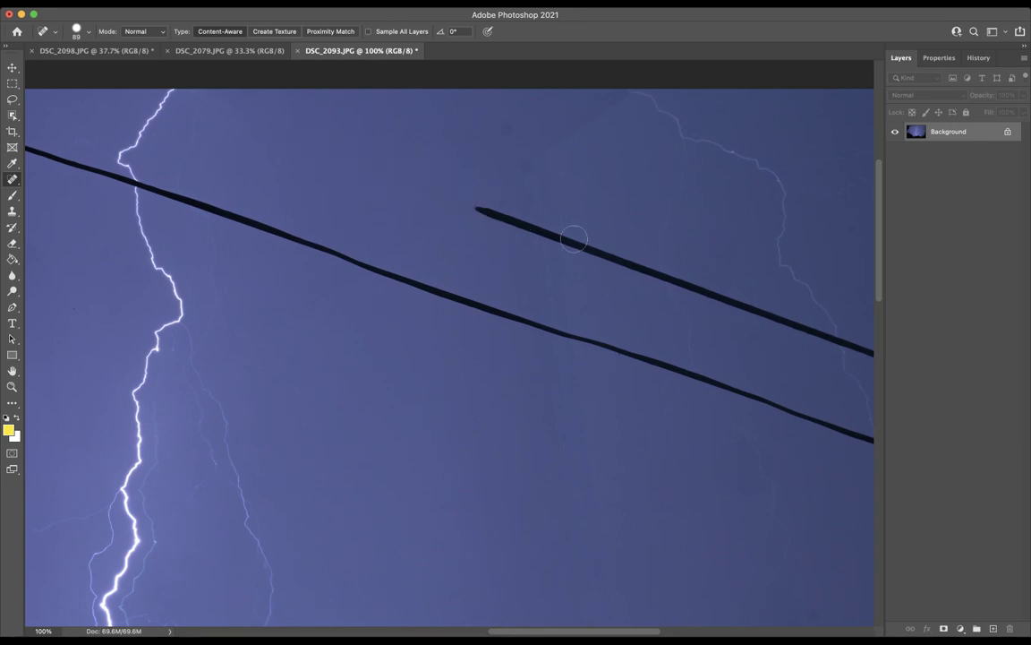
drag(588, 238, 457, 203)
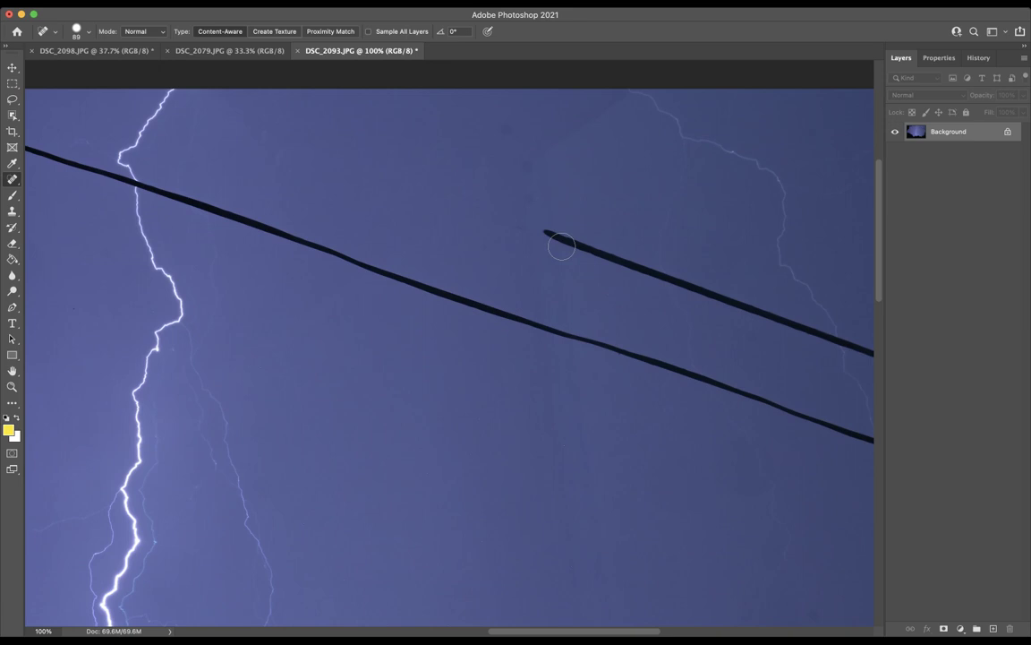
drag(544, 232, 632, 269)
drag(617, 294, 356, 229)
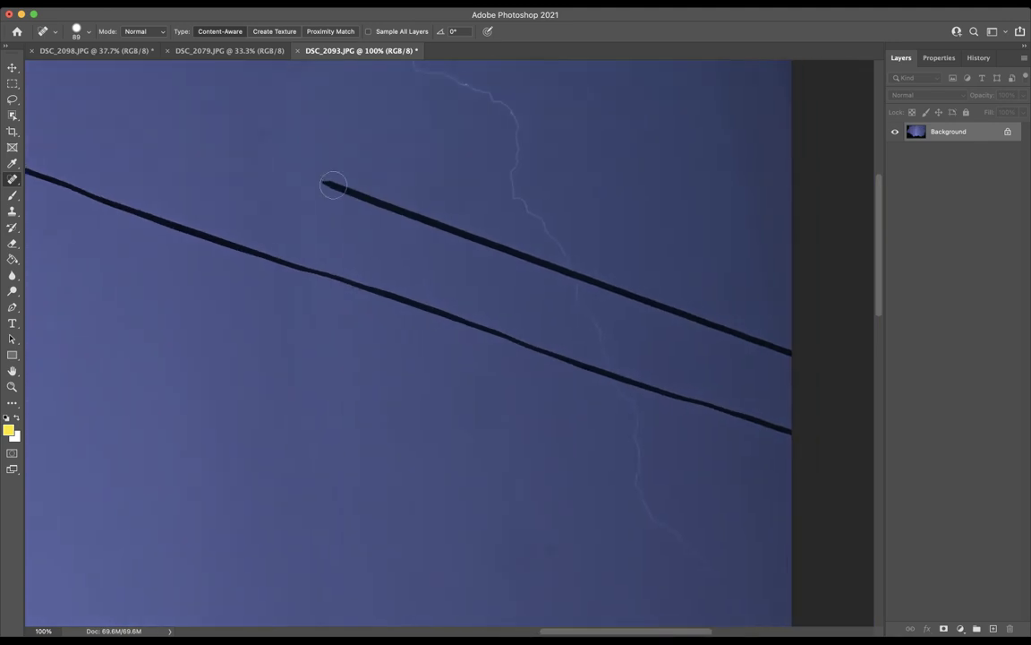
mouse_move(332, 185)
mouse_down()
mouse_move(453, 231)
mouse_move(358, 205)
mouse_move(483, 239)
mouse_up()
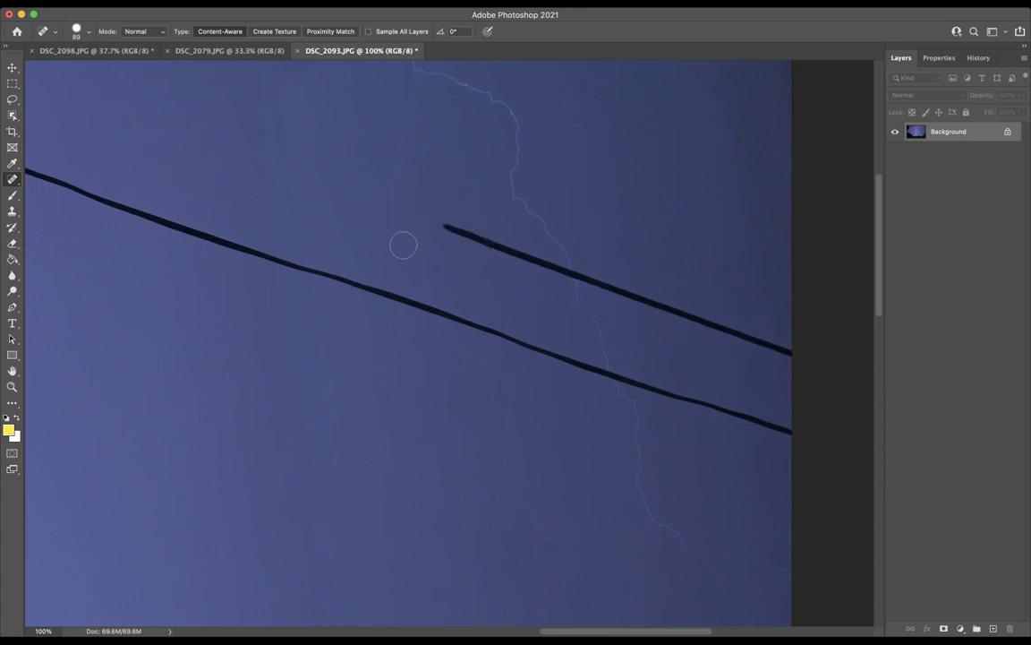
Step: Pick the Clone Stamp and sample clean sky above the upper wire as source
click(12, 211)
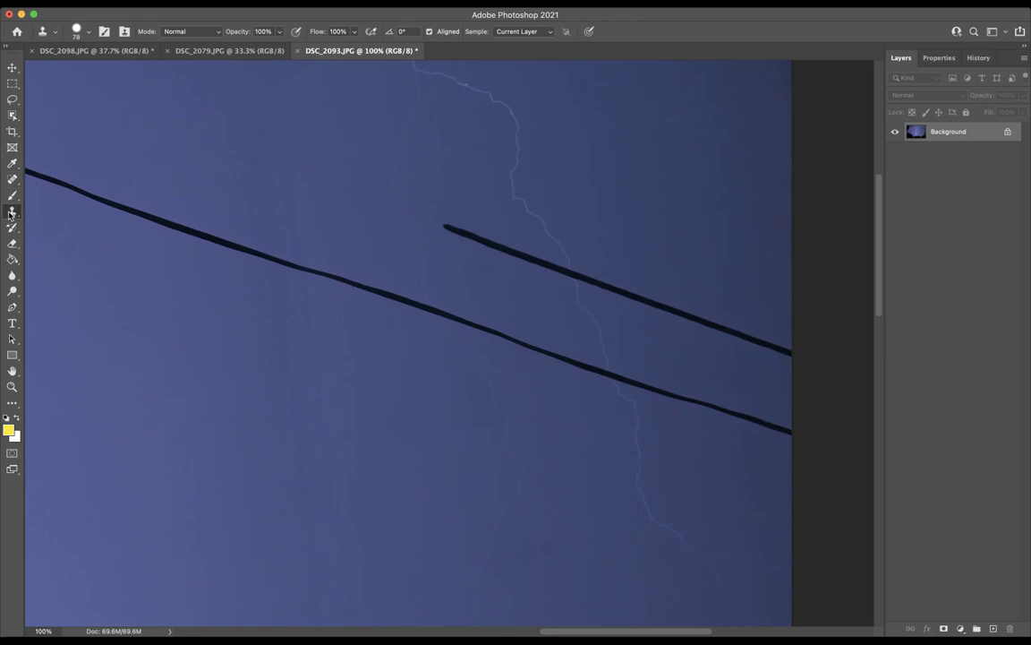
alt+click(394, 176)
Step: Spot-heal along the short upper wire and the leftover speck at its end
click(12, 180)
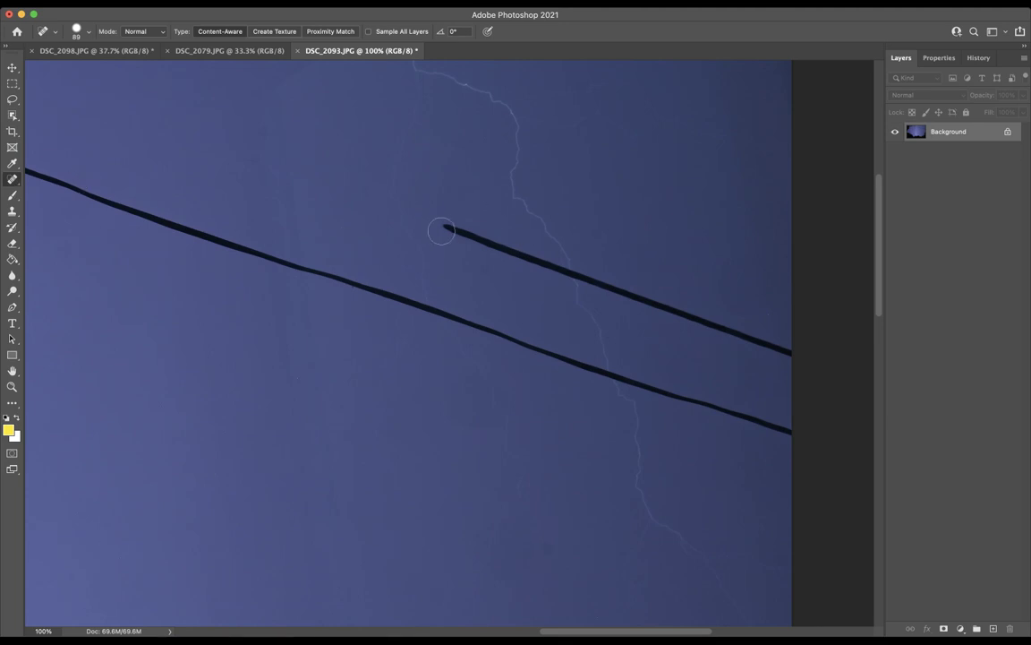
mouse_move(446, 230)
mouse_down()
mouse_move(703, 314)
mouse_move(799, 365)
mouse_move(722, 327)
mouse_up()
click(590, 282)
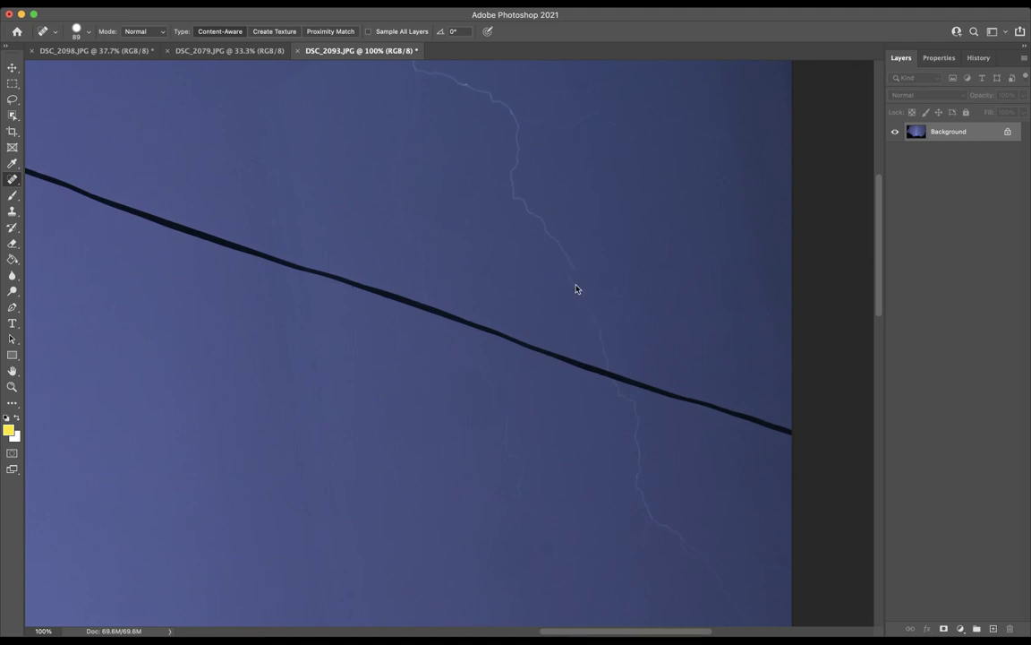
Step: Clone out a dark speck and the wire crossing the faint lightning, then heal the wire's right end
click(12, 210)
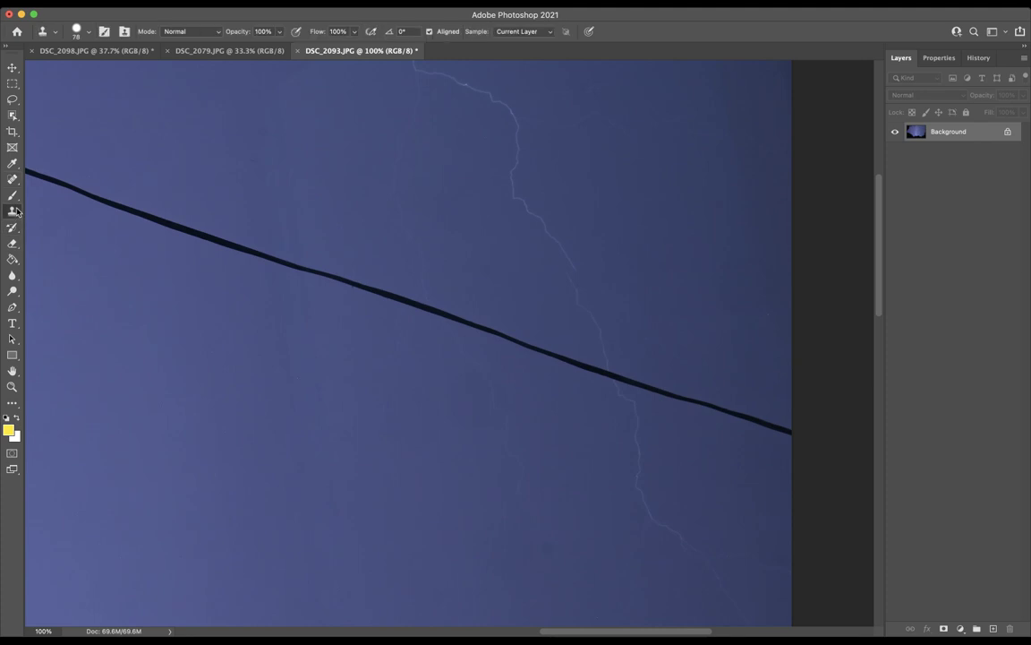
click(377, 255)
alt+click(575, 291)
click(568, 266)
click(13, 179)
drag(790, 432, 490, 342)
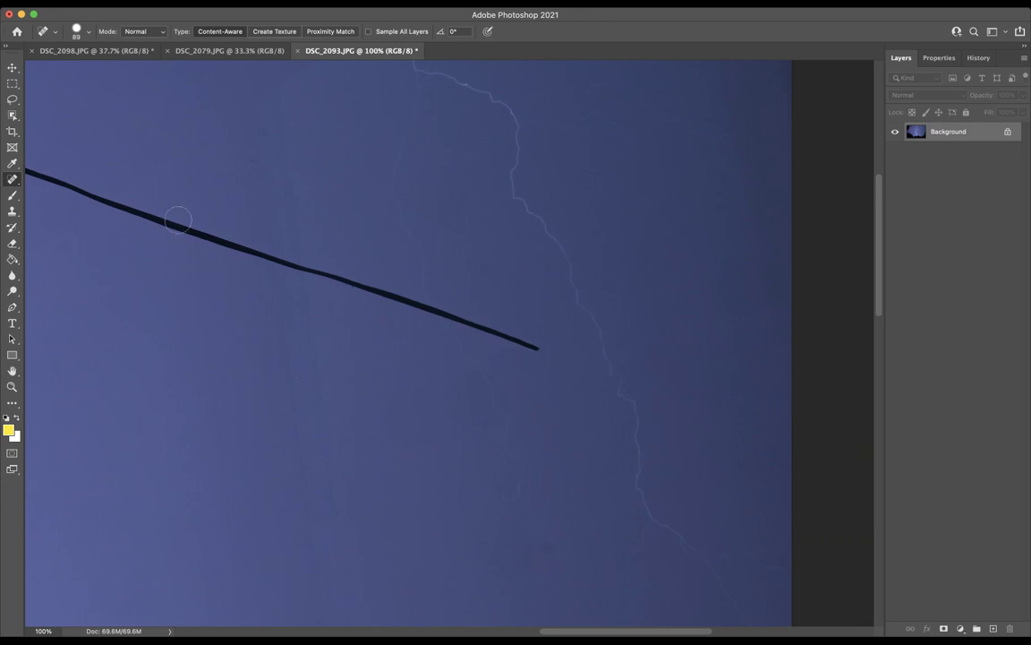
Step: Sample sky near the lightning and heal the wire's end further toward the left
click(13, 213)
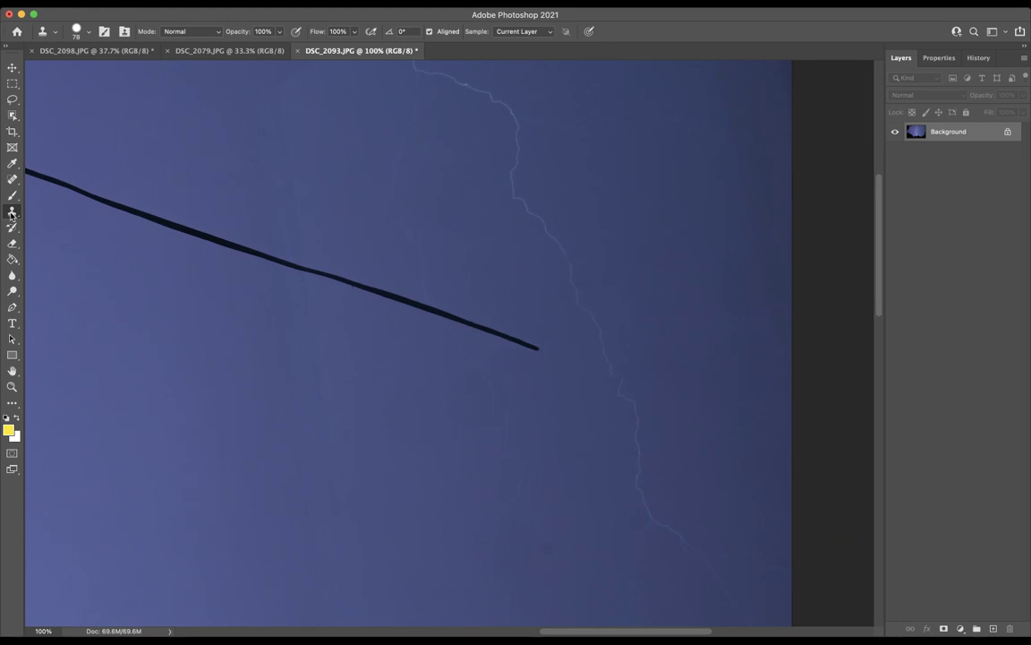
click(13, 180)
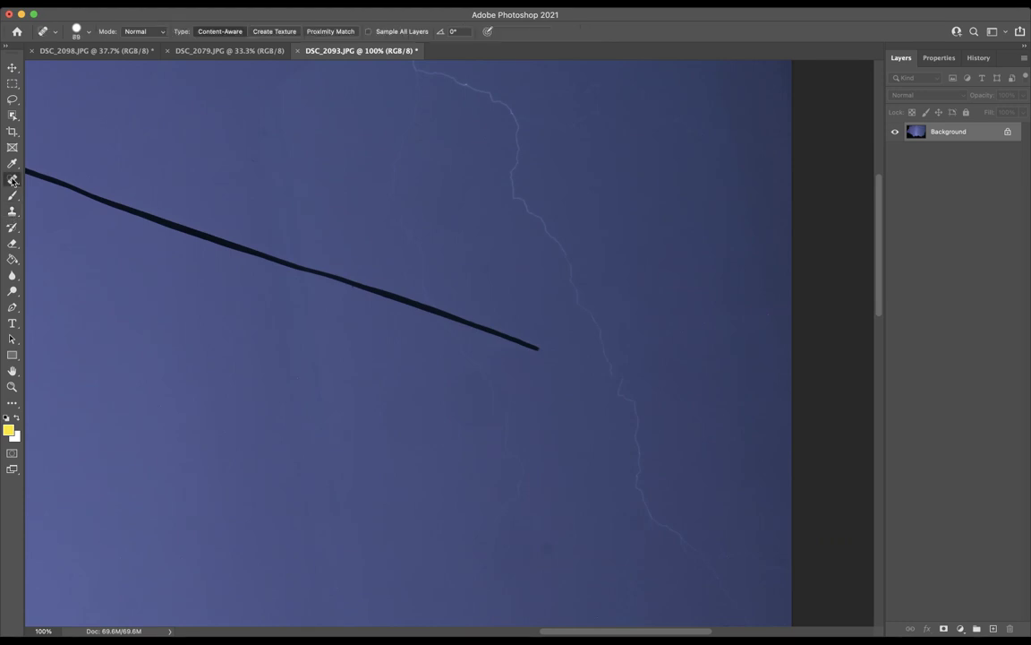
click(12, 212)
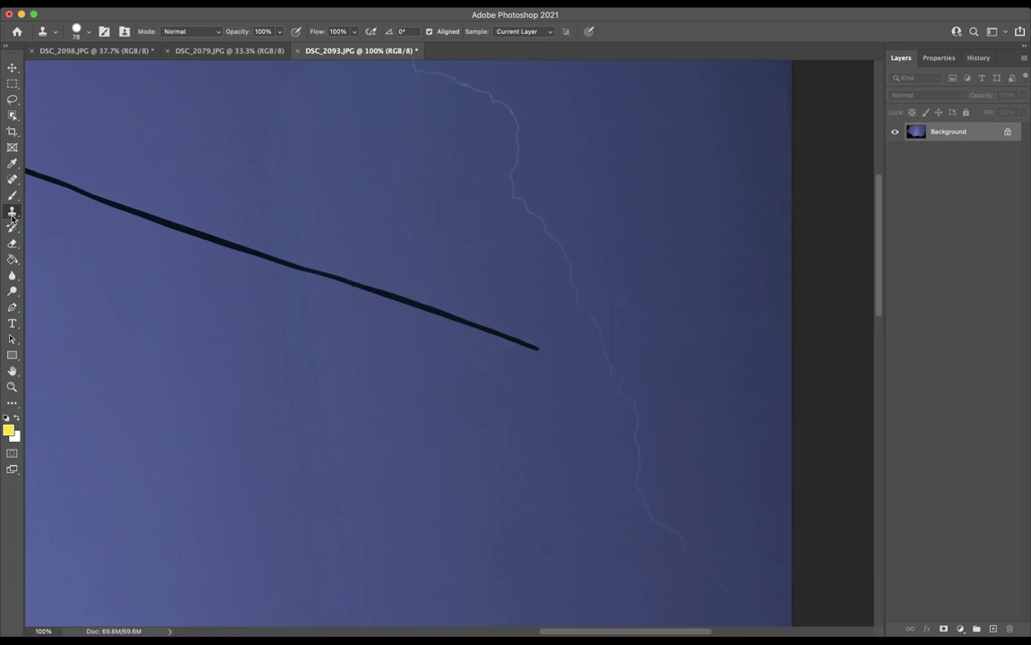
alt+click(604, 353)
key(j)
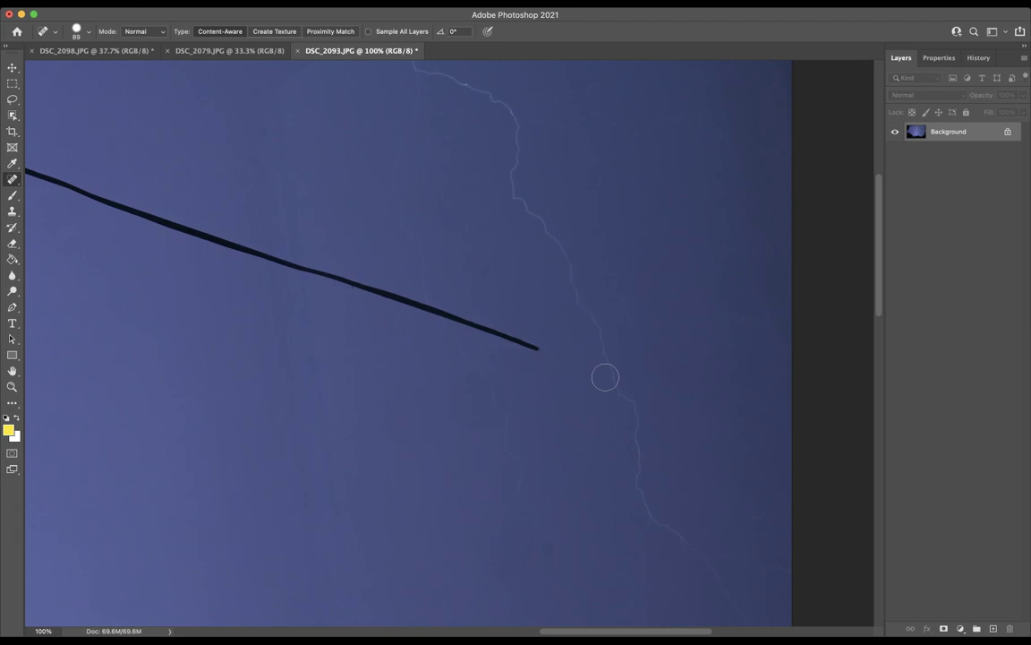
mouse_move(536, 352)
mouse_down()
mouse_move(391, 308)
mouse_move(465, 328)
mouse_move(450, 310)
mouse_move(365, 296)
mouse_move(441, 314)
mouse_move(306, 274)
mouse_up()
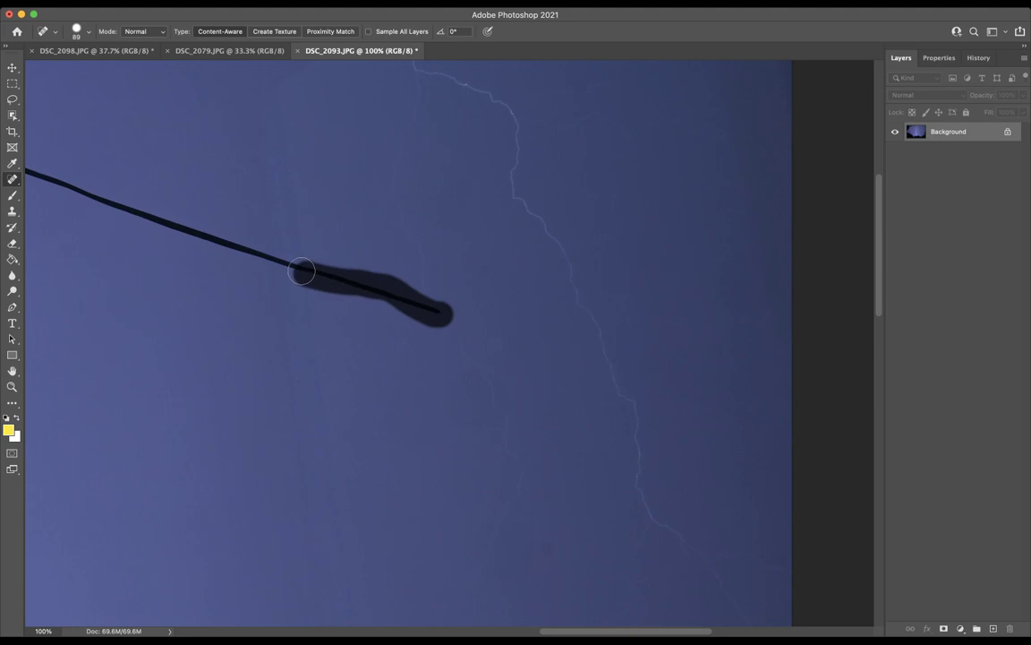
Step: Clone clean sky over the wire's end and heal the cable back to a left-edge stub
key(s)
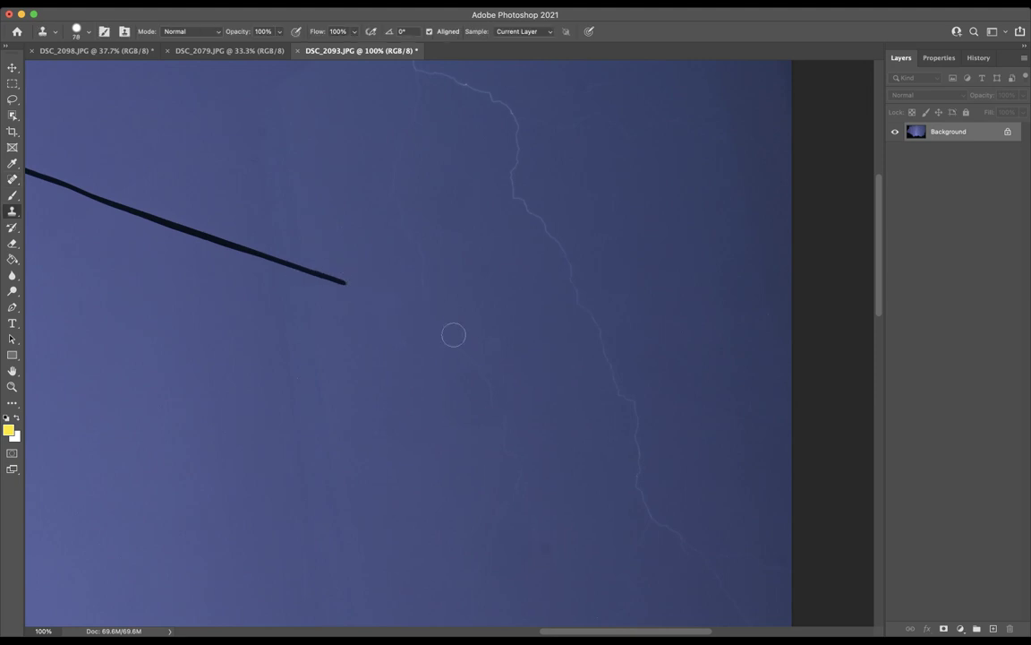
alt+click(410, 239)
drag(432, 303, 451, 340)
key(j)
mouse_move(348, 279)
mouse_down()
mouse_move(241, 248)
mouse_move(204, 254)
mouse_move(196, 240)
mouse_move(205, 230)
mouse_move(253, 244)
mouse_move(111, 210)
mouse_move(30, 163)
mouse_up()
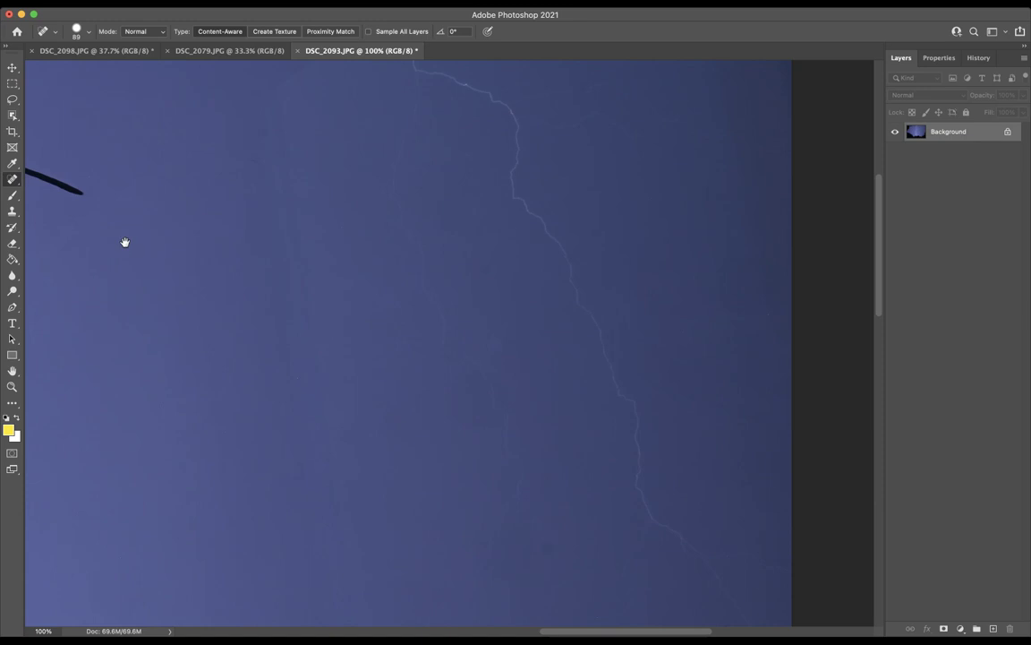
Step: Pan to the bright bolt and heal the cable end beside the small lightning branch
drag(125, 242, 454, 376)
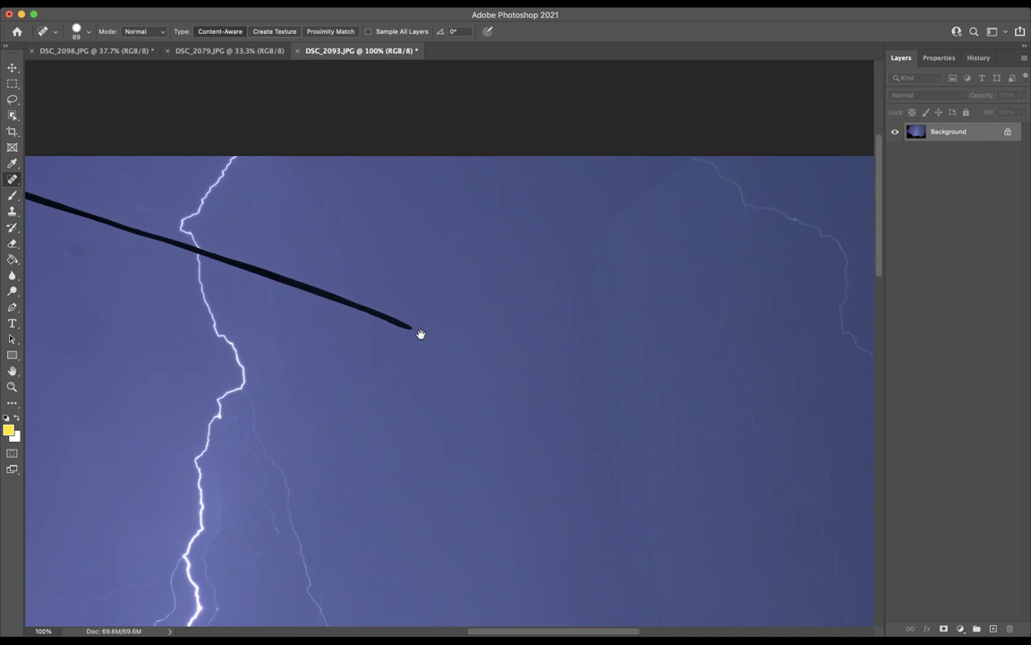
mouse_move(415, 331)
mouse_down()
mouse_move(347, 298)
mouse_move(132, 232)
mouse_up()
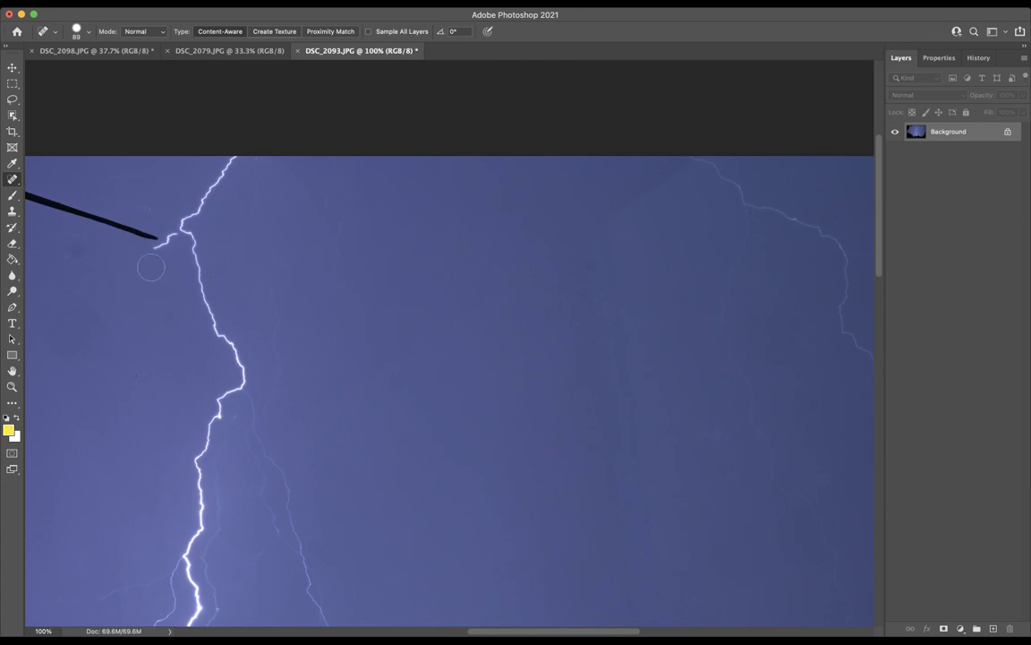
mouse_move(157, 238)
mouse_down()
mouse_move(166, 241)
mouse_move(27, 199)
mouse_move(111, 206)
mouse_move(123, 220)
mouse_move(117, 247)
mouse_move(364, 374)
mouse_up()
key(space)
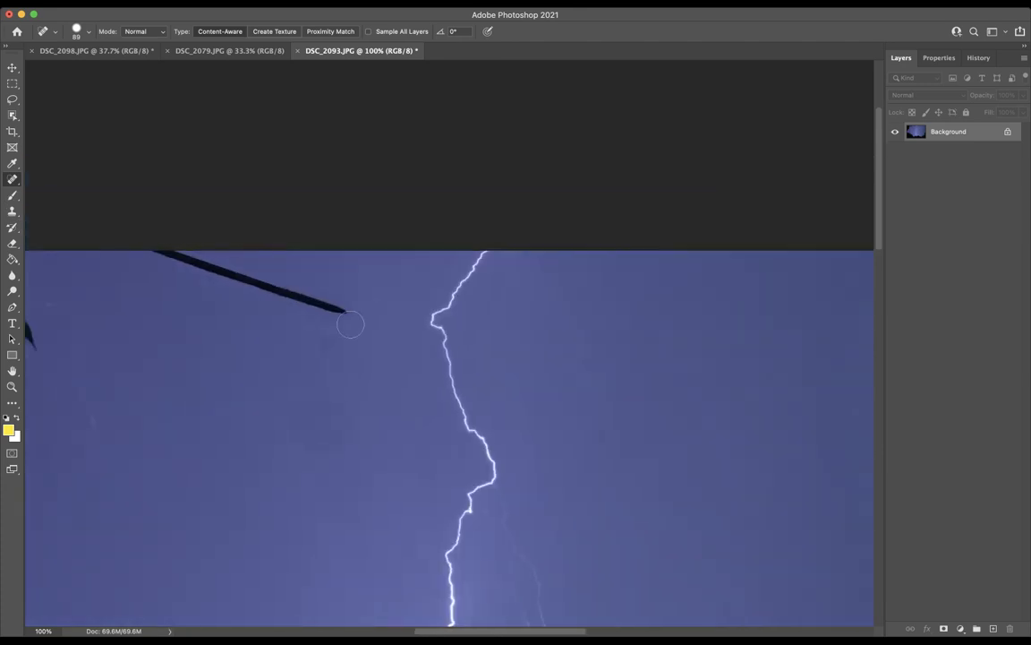
mouse_move(349, 315)
mouse_down()
mouse_move(154, 246)
mouse_move(260, 282)
mouse_up()
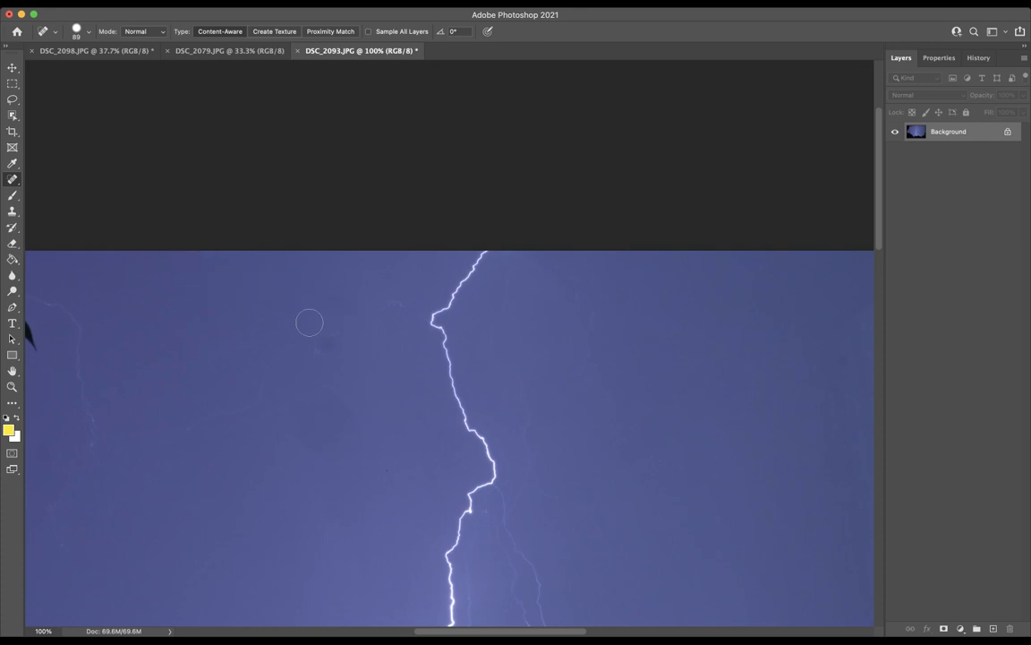
Step: Spot-heal the small marks and the dark smear in the sky above the rocks and trees
click(322, 346)
drag(398, 359, 465, 137)
drag(274, 241, 270, 249)
mouse_move(320, 335)
mouse_down()
mouse_move(447, 92)
mouse_move(456, 101)
mouse_up()
mouse_move(521, 427)
mouse_down()
mouse_move(507, 438)
mouse_move(519, 472)
mouse_move(520, 437)
mouse_move(510, 435)
mouse_up()
drag(276, 356, 279, 359)
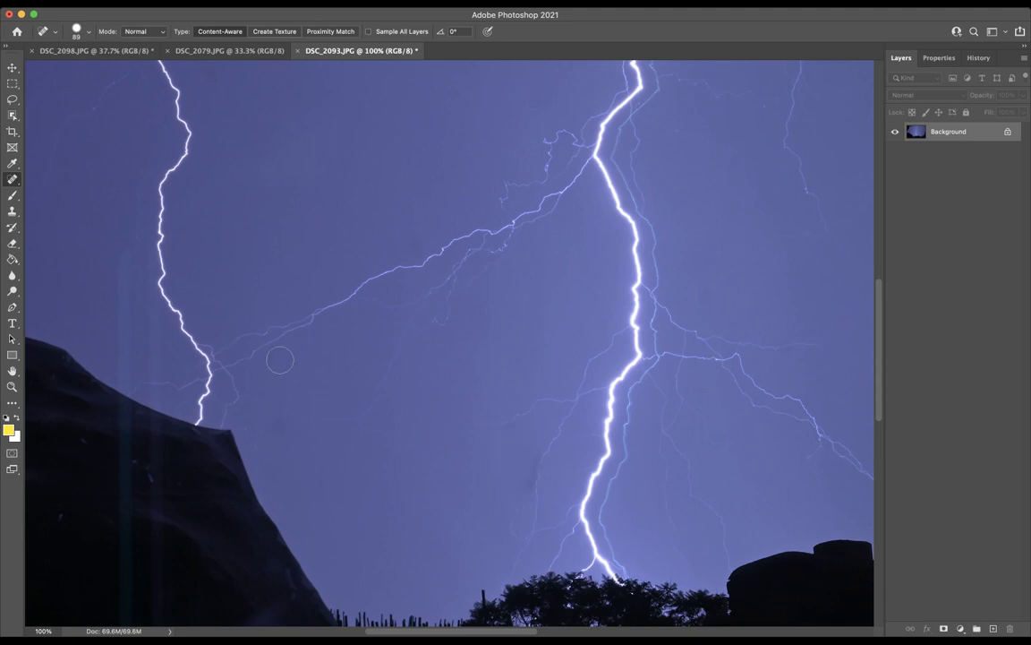
Step: Clone clean sky over blemishes by the bright bolt's base and heal the nearby spot and streak
click(12, 211)
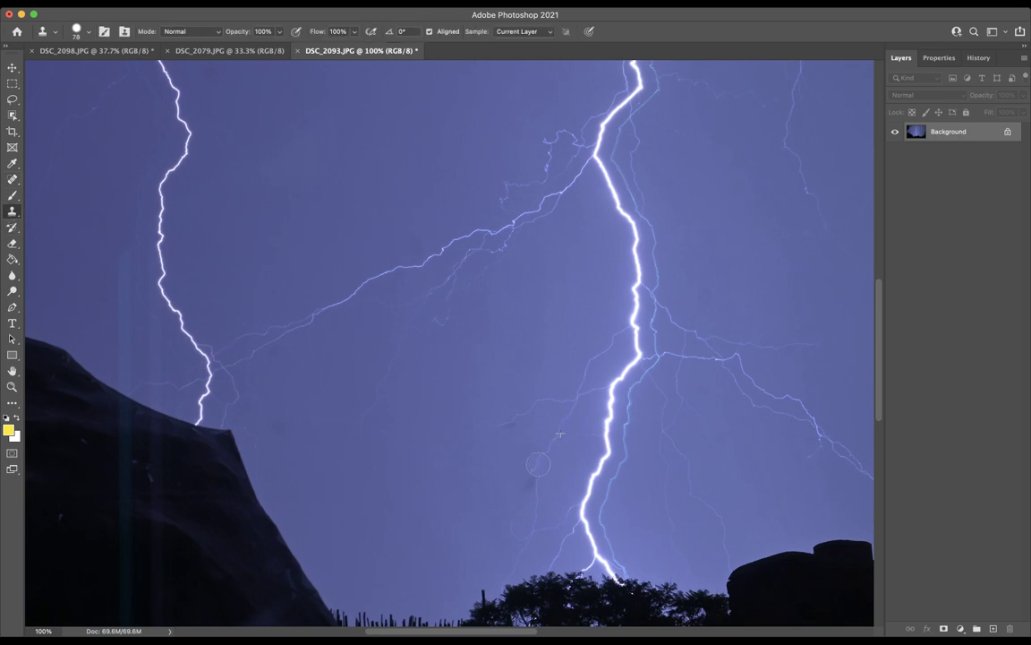
drag(533, 492, 535, 507)
drag(548, 554, 539, 548)
click(12, 179)
drag(551, 491, 497, 523)
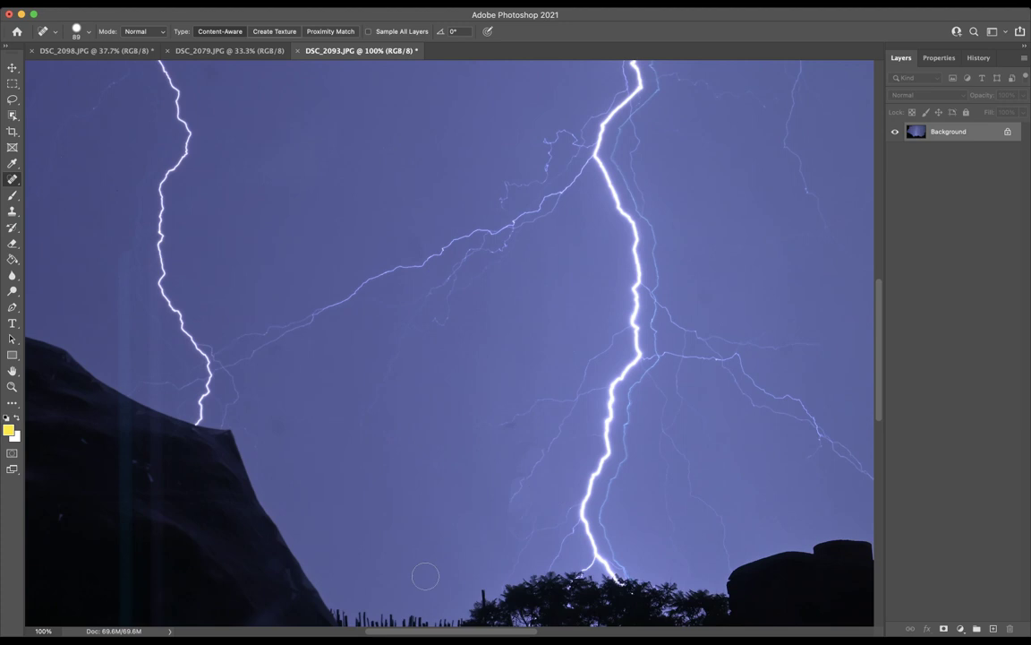
click(506, 480)
drag(553, 437, 501, 524)
key(s)
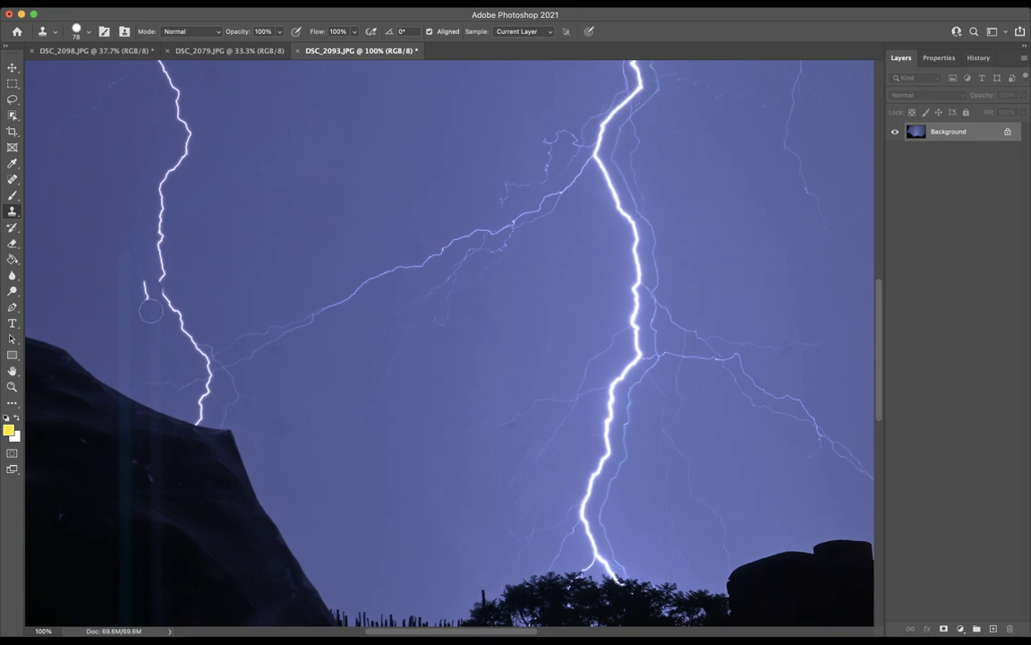
Step: With content-aware Spot Healing, heal the streak and mark in the sky left of the left bolt
click(12, 179)
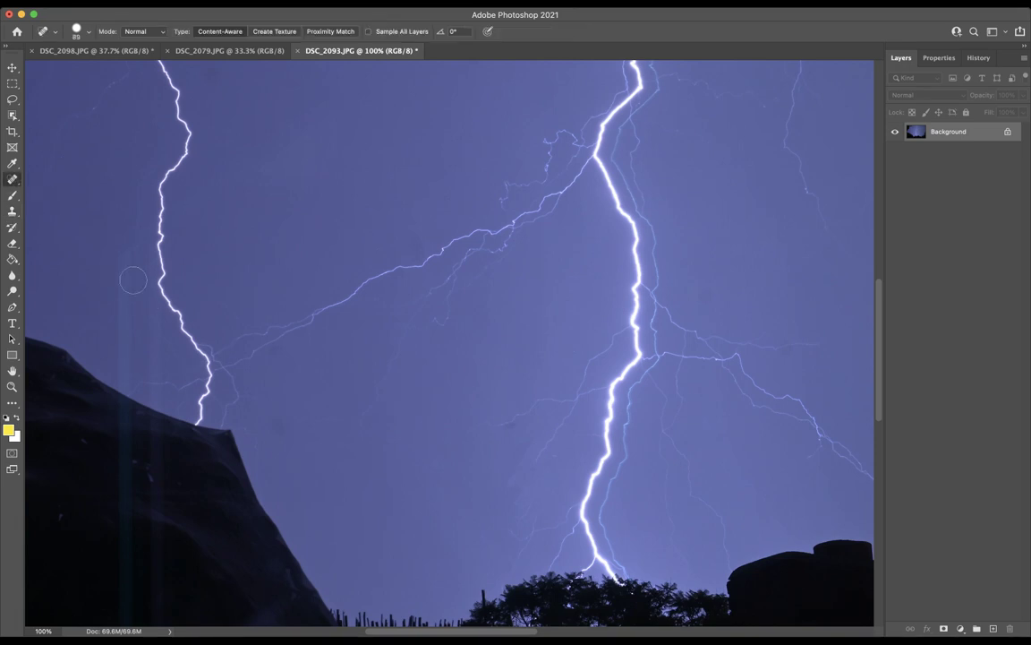
mouse_move(121, 259)
mouse_down()
mouse_move(122, 353)
mouse_move(154, 364)
mouse_move(136, 333)
mouse_move(138, 298)
mouse_up()
mouse_move(131, 371)
mouse_down()
mouse_move(122, 268)
mouse_move(133, 207)
mouse_up()
Step: Heal the spot and mark in the right-hand sky, then fit the whole photo in view
drag(382, 386, 51, 396)
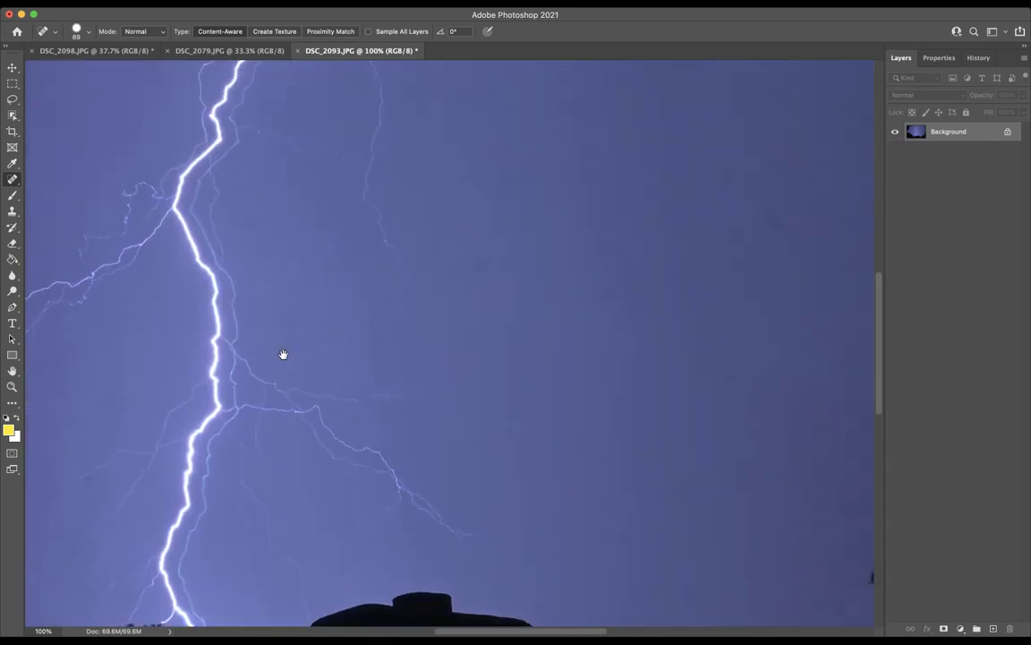
click(437, 287)
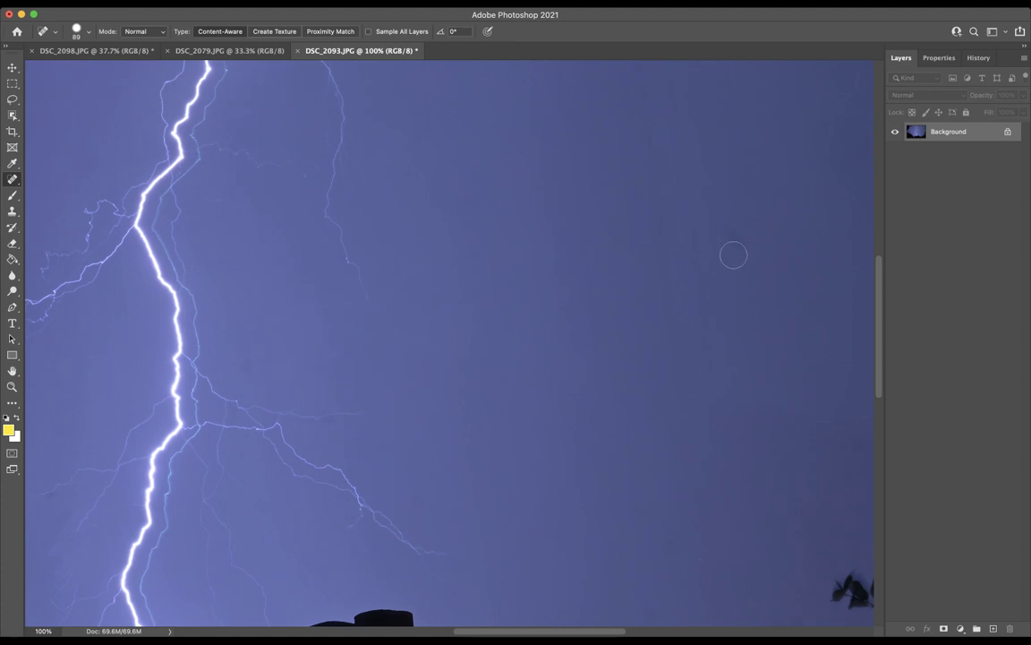
drag(733, 250, 727, 211)
key(super+0)
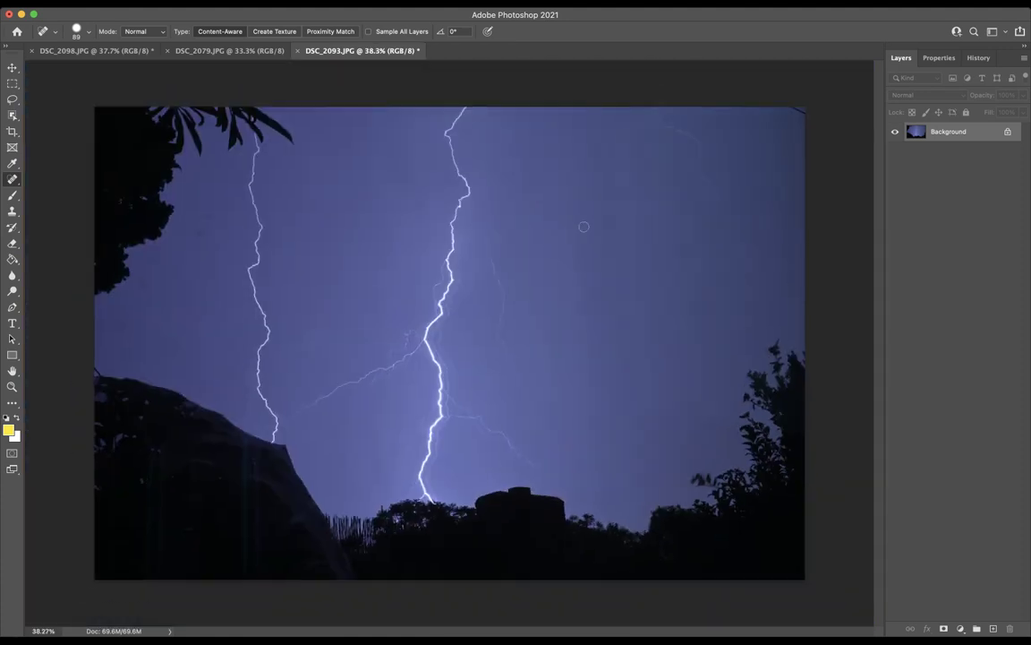
Step: Spot-heal the three dark dust spots in the upper-left sky
click(145, 282)
click(199, 234)
click(212, 212)
Step: Heal the streaks in the upper-right sky and the wire remnants near the right-hand trees
mouse_move(608, 138)
mouse_down()
mouse_move(649, 409)
mouse_move(684, 409)
mouse_move(729, 429)
mouse_move(641, 391)
mouse_up()
drag(720, 422, 636, 391)
mouse_move(628, 130)
mouse_down()
mouse_move(624, 120)
mouse_move(628, 290)
mouse_move(626, 177)
mouse_up()
drag(646, 399, 719, 419)
drag(617, 166, 617, 188)
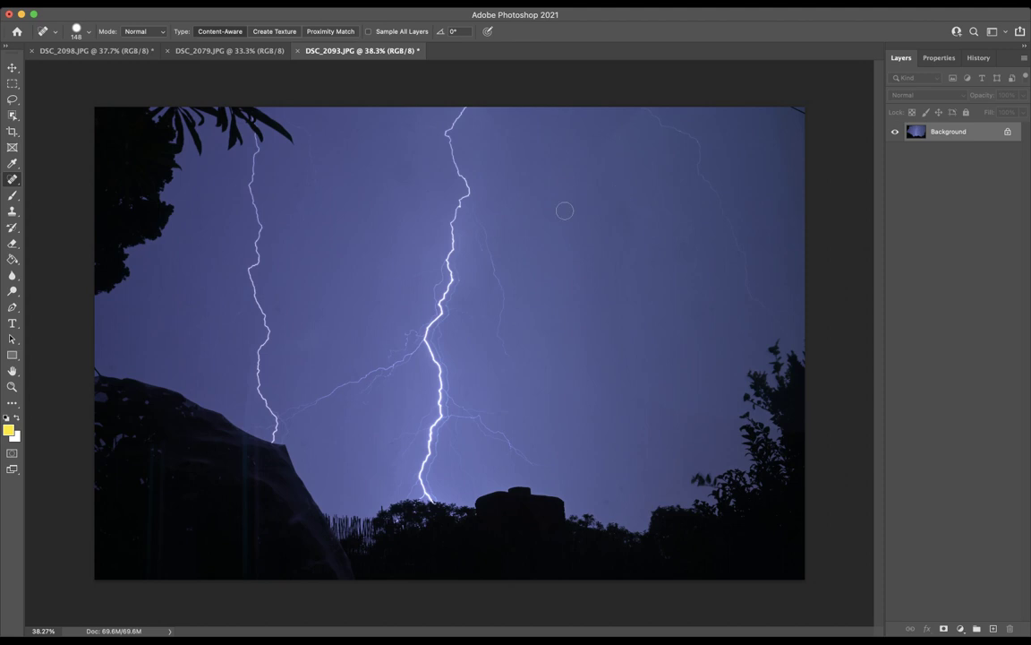